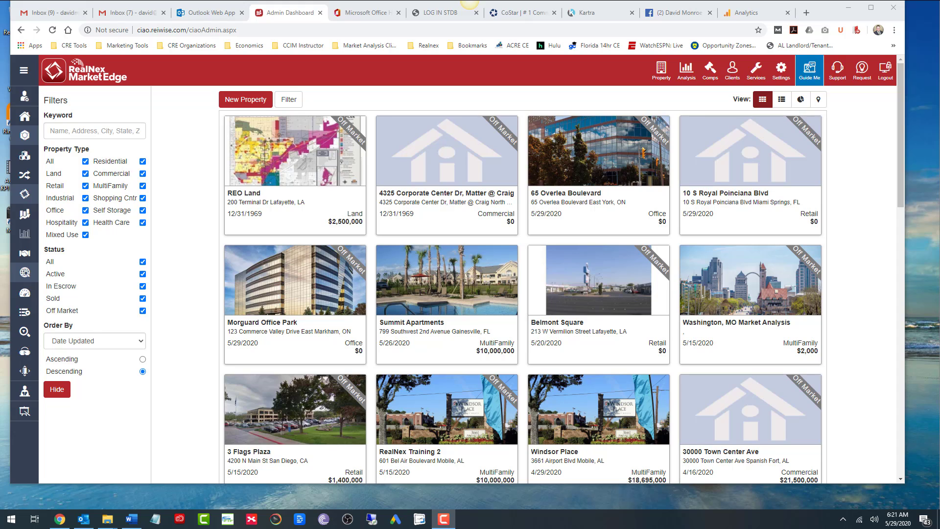
# Open the 65 Overlea Boulevard property and look over its general information and property details
pyautogui.click(602, 152)
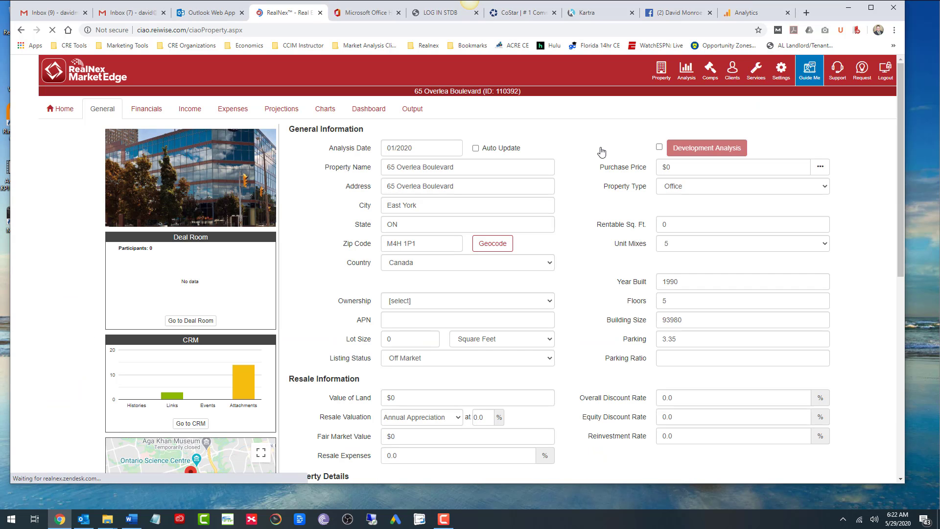
pyautogui.scroll(-4, 474, 161)
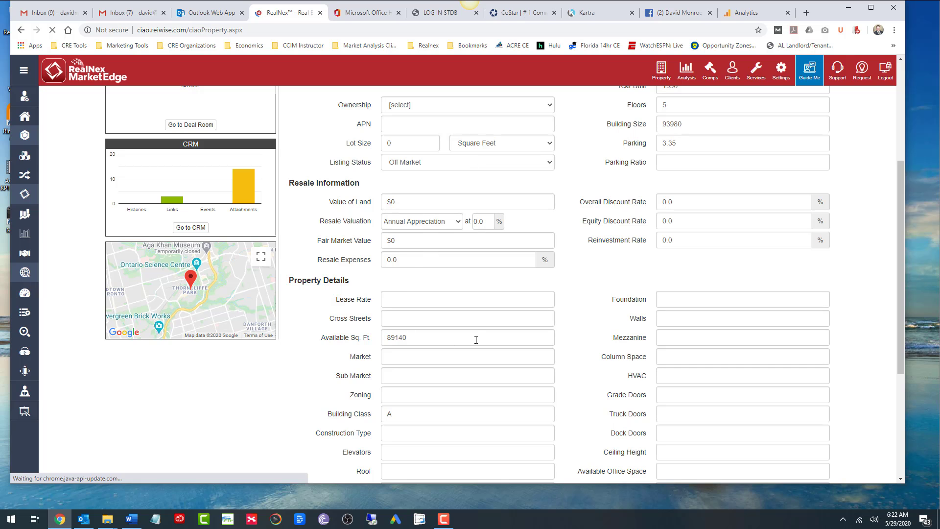
pyautogui.scroll(4, 582, 335)
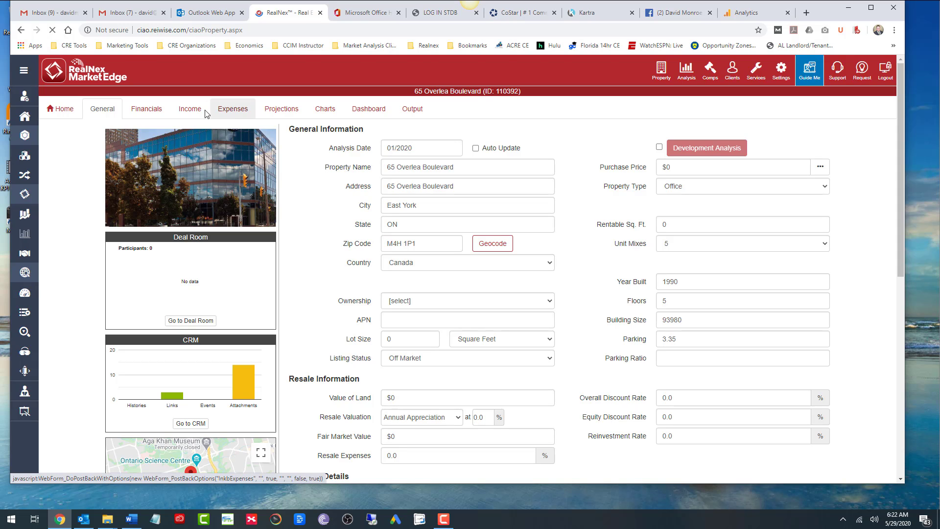
# Open the property's report output and look over the cover sheet from header to agent details
pyautogui.click(412, 113)
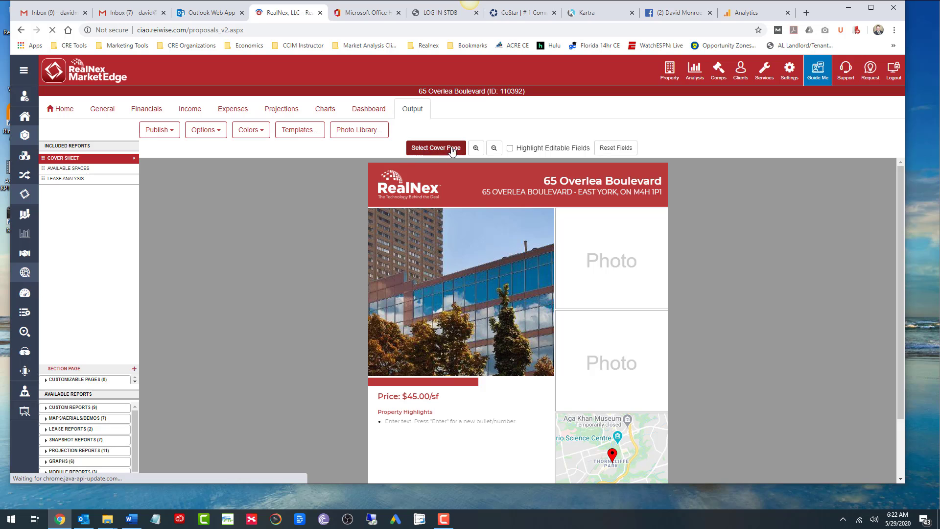
pyautogui.scroll(-2, 287, 303)
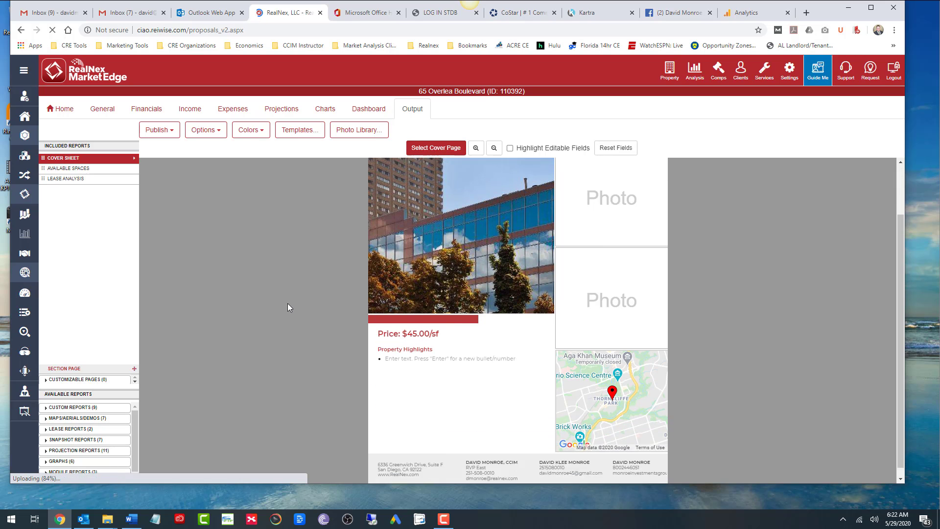
pyautogui.scroll(2, 288, 304)
pyautogui.scroll(-1, 287, 304)
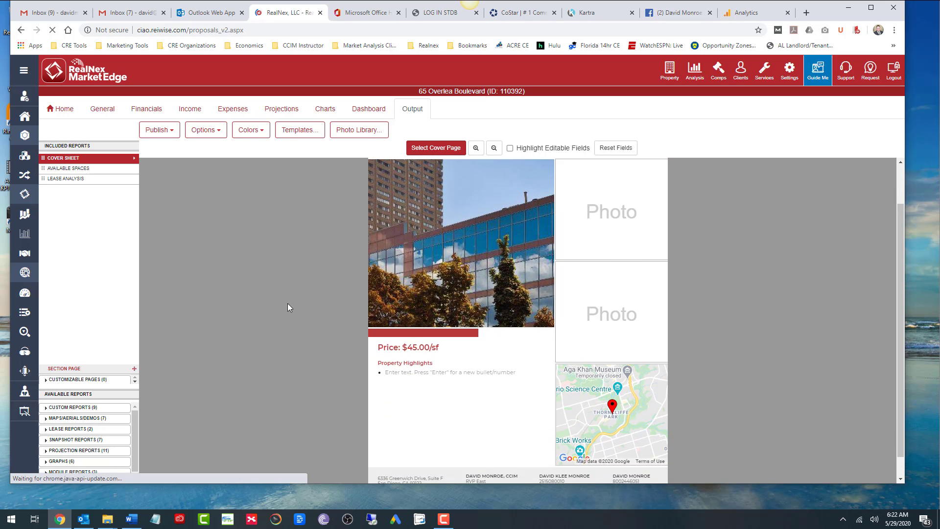
pyautogui.scroll(1, 451, 280)
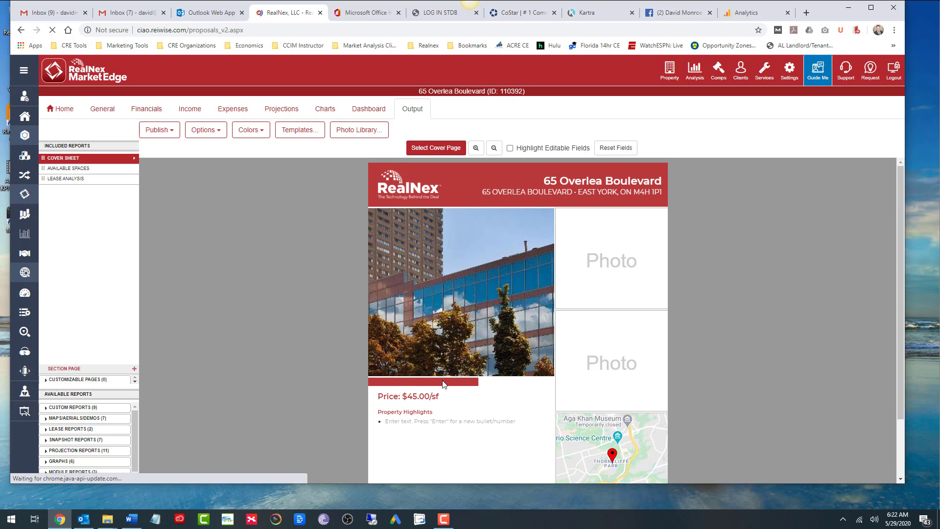
# Check which content types the price text on the cover sheet can be changed to, leaving it as is
pyautogui.click(422, 398)
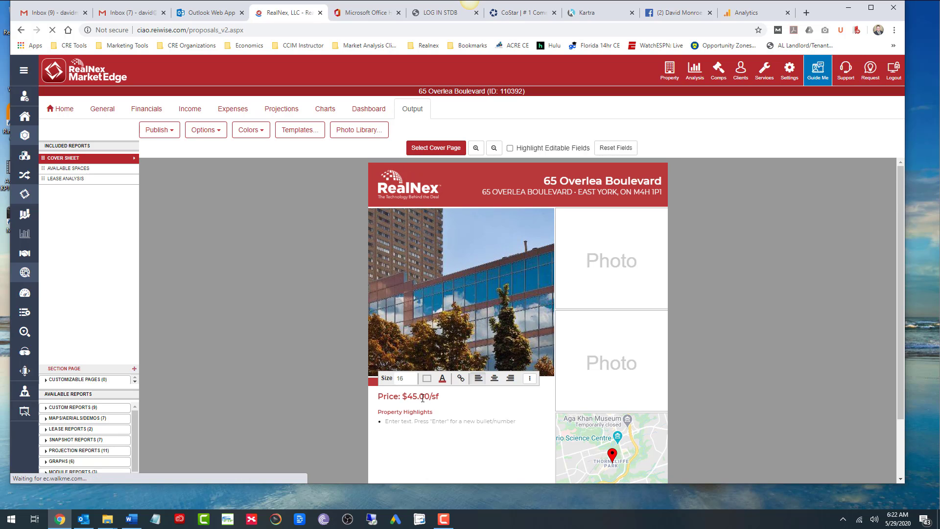
pyautogui.click(399, 396)
pyautogui.write(':')
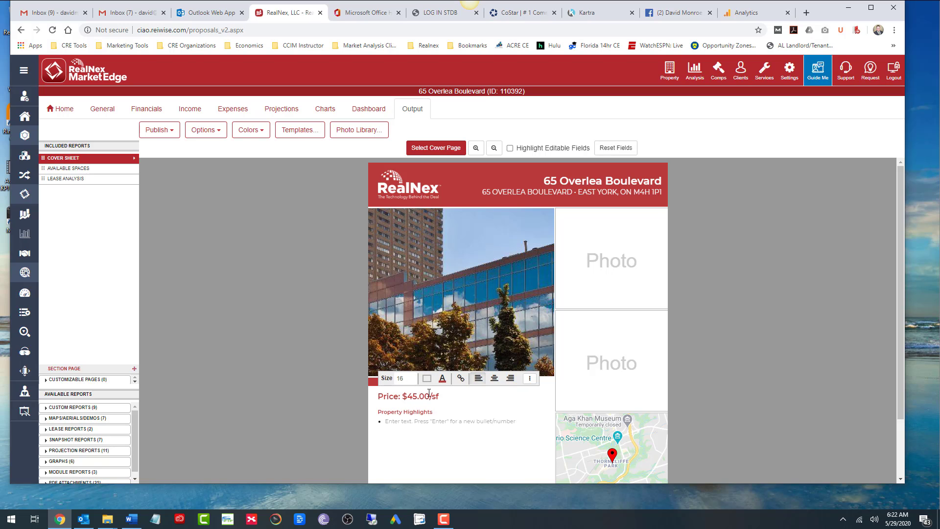
pyautogui.click(530, 379)
pyautogui.scroll(-1, 519, 413)
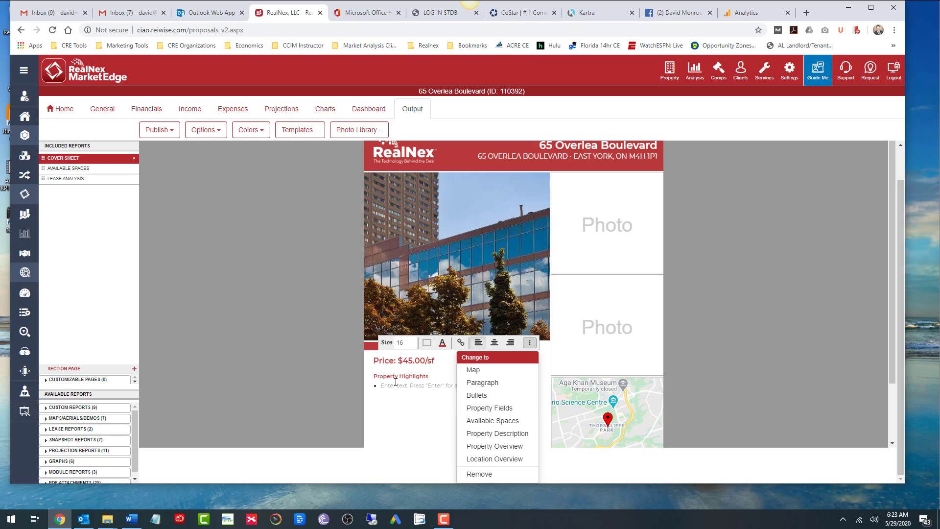
pyautogui.click(418, 395)
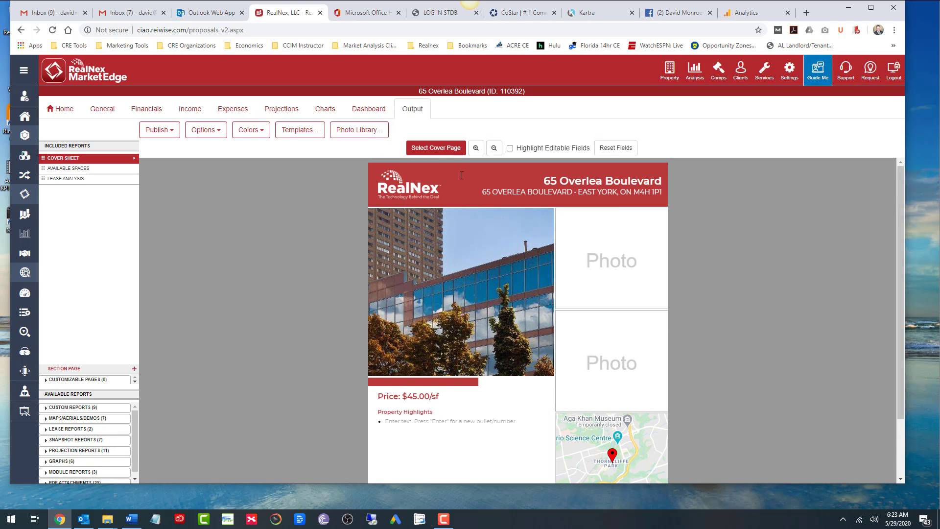
# Apply the portrait cover page layout "2 Photos - Available Spaces - Description - Area"
pyautogui.click(441, 149)
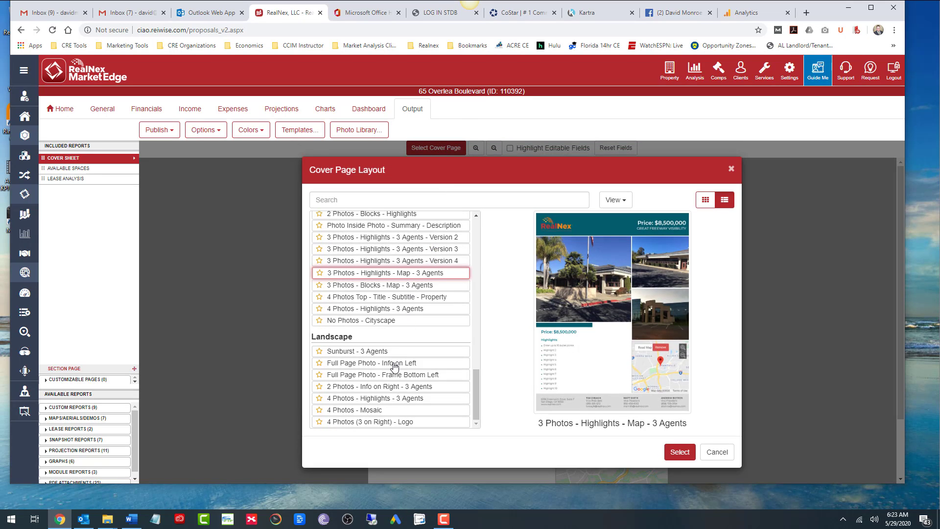
pyautogui.moveTo(475, 384); pyautogui.dragTo(475, 345)
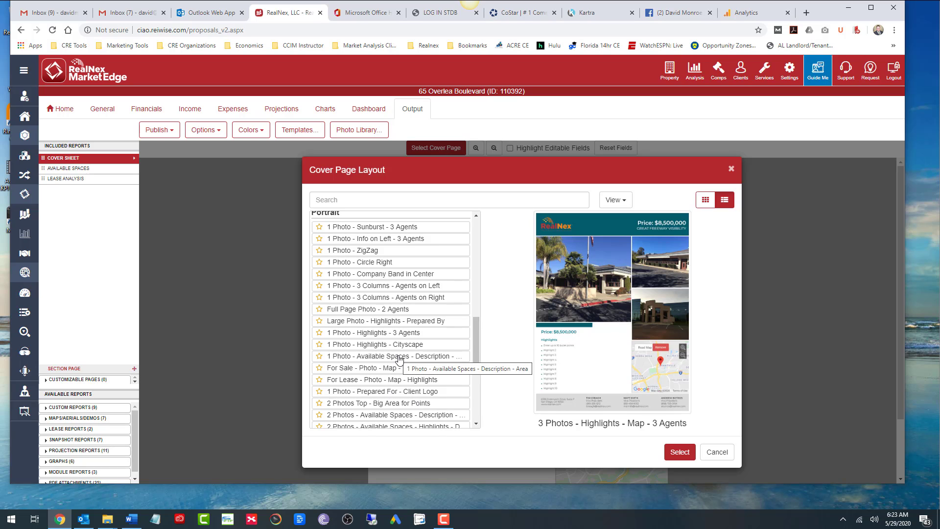
pyautogui.scroll(-1, 400, 359)
pyautogui.click(377, 370)
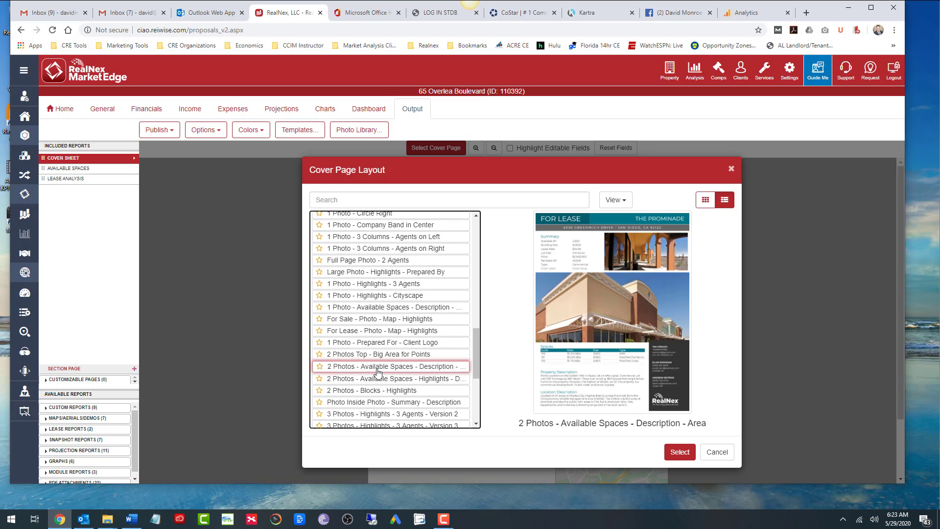
pyautogui.click(679, 452)
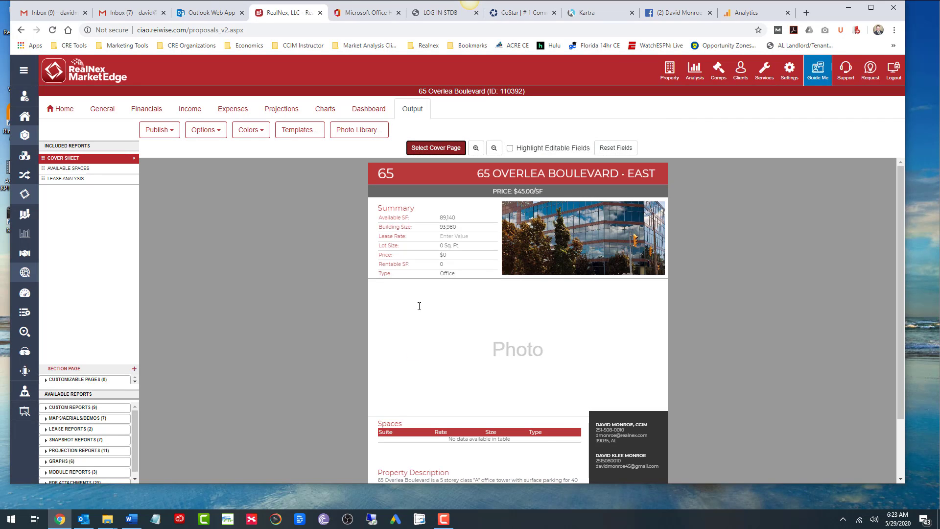
# Change the Summary property fields section of the cover sheet to Bullets
pyautogui.click(395, 208)
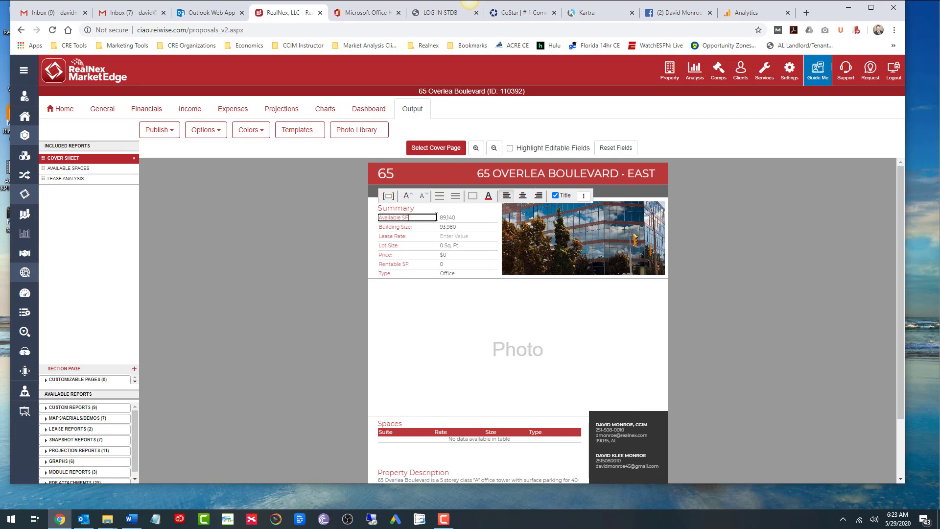
pyautogui.click(584, 195)
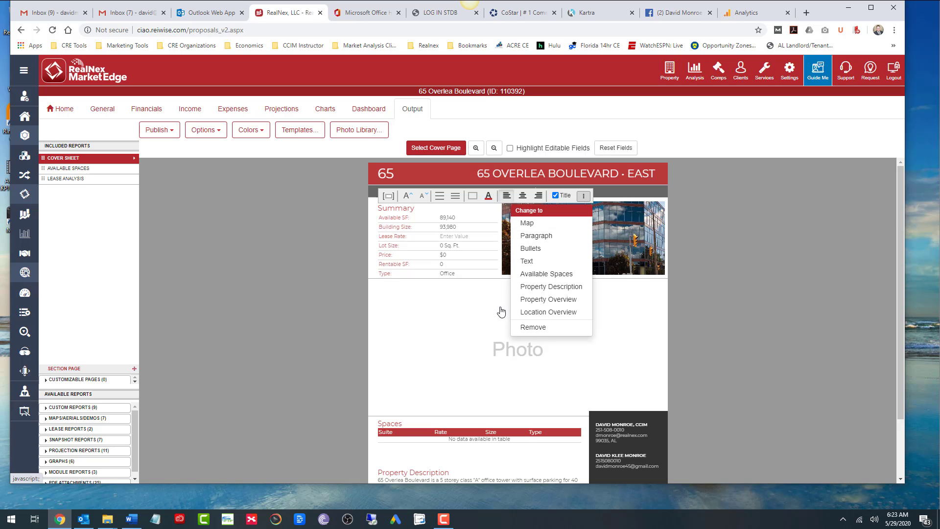
pyautogui.scroll(-2, 476, 395)
pyautogui.scroll(2, 467, 399)
pyautogui.click(533, 252)
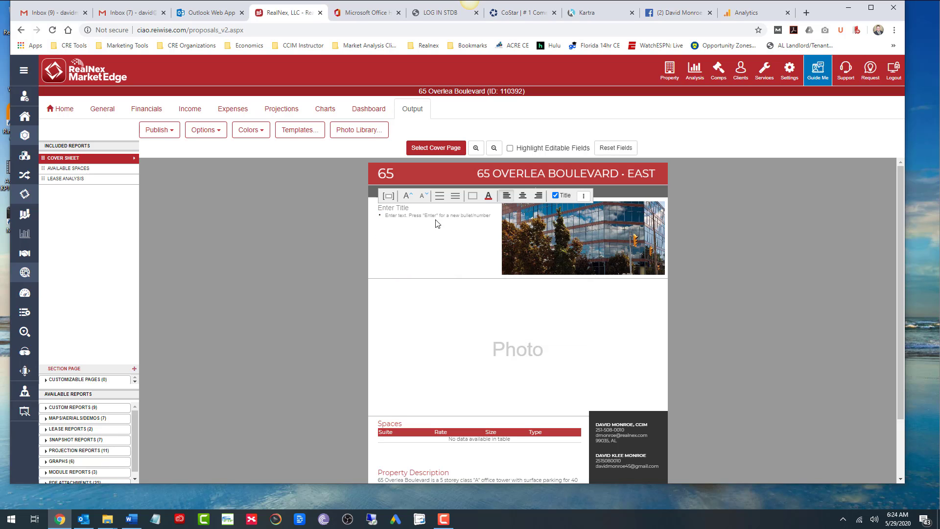
# Change the section beside the building photo on the cover sheet to a Map
pyautogui.click(584, 197)
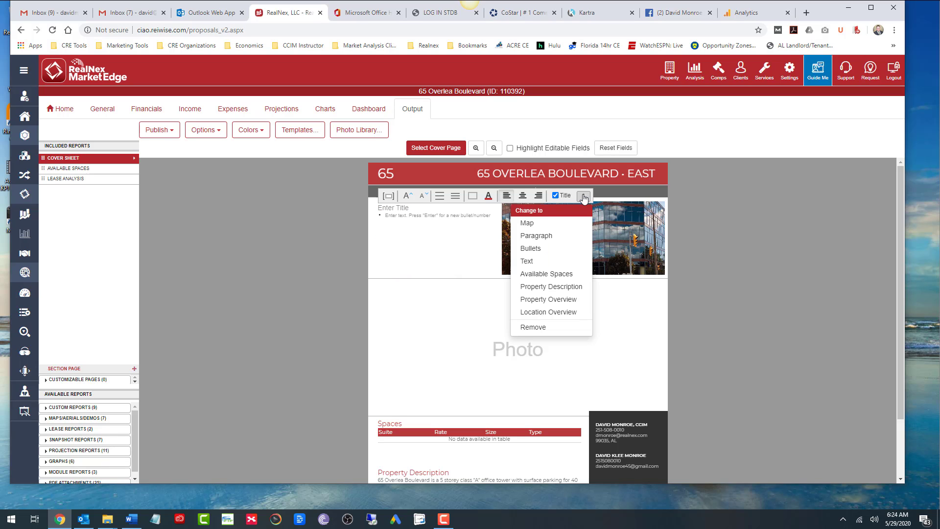
pyautogui.click(539, 246)
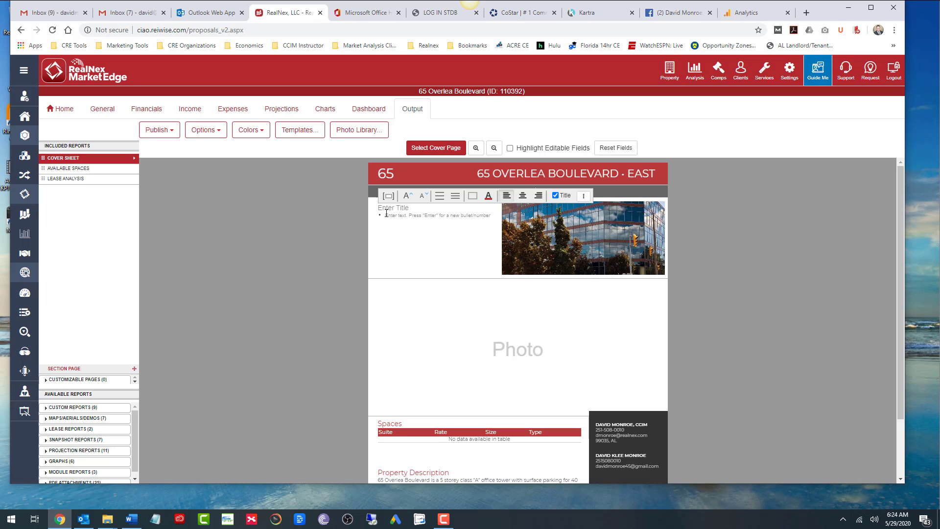
pyautogui.click(584, 196)
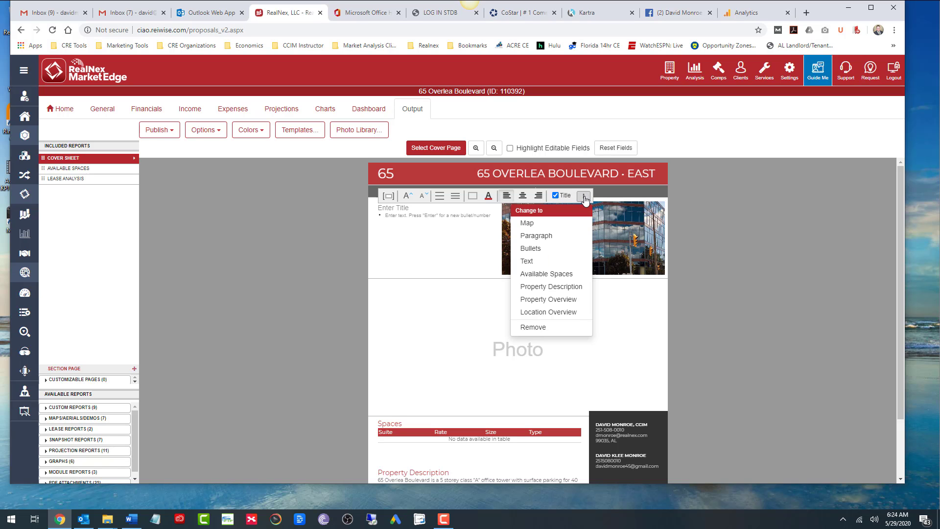
pyautogui.click(523, 223)
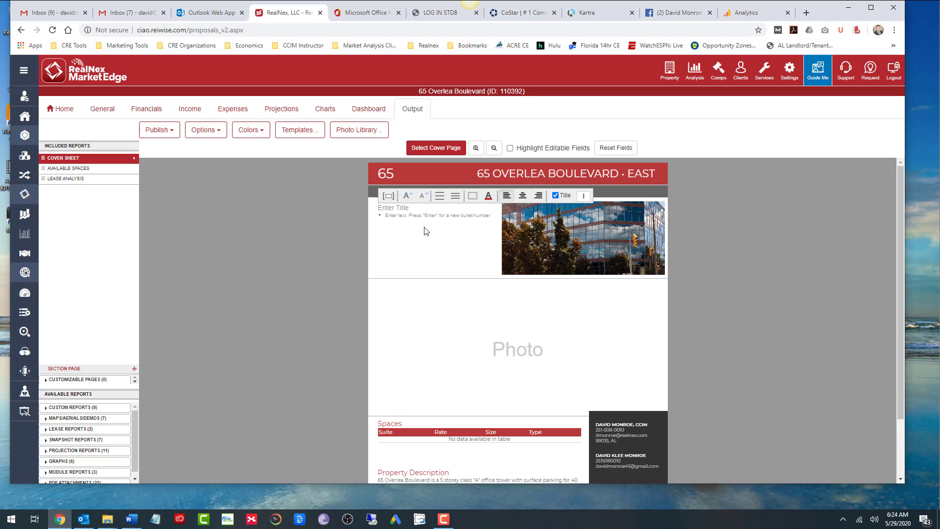
pyautogui.click(431, 215)
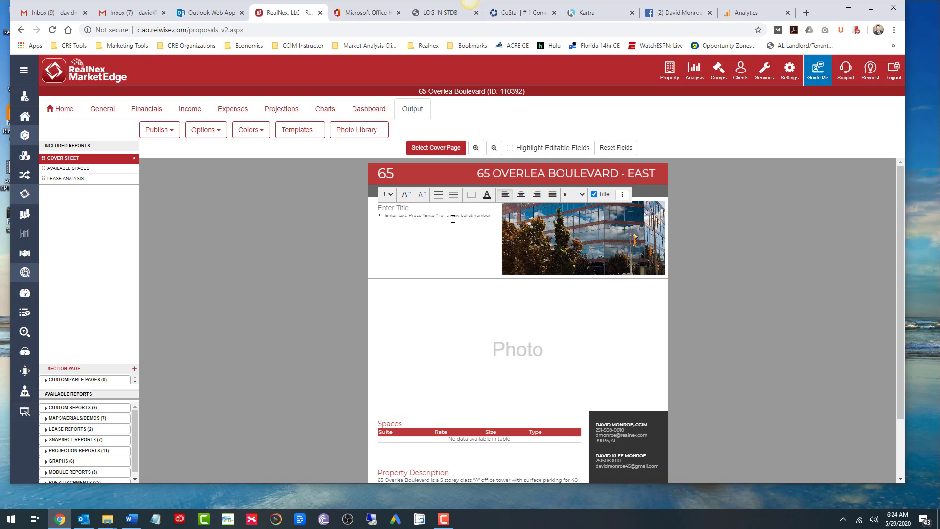
pyautogui.click(623, 195)
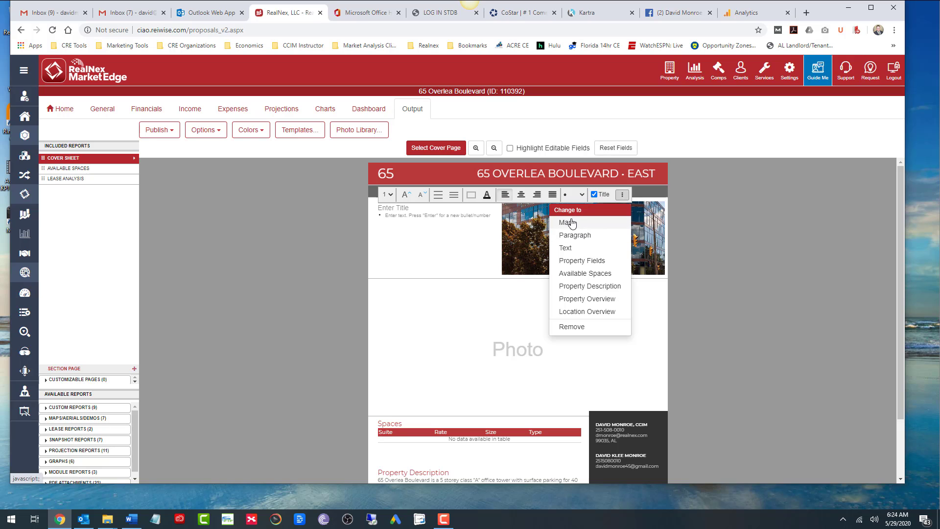
pyautogui.click(569, 222)
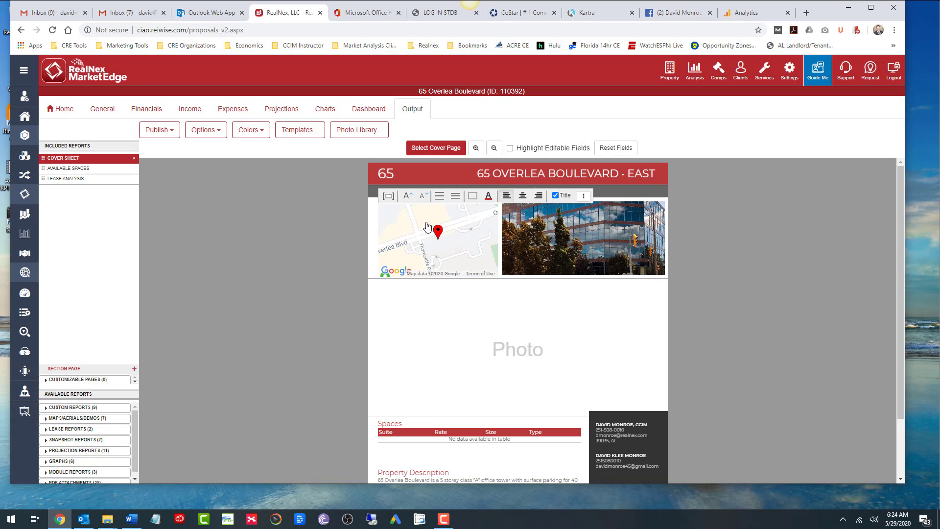
# Try to change the map section of the cover sheet to Property Description
pyautogui.click(583, 195)
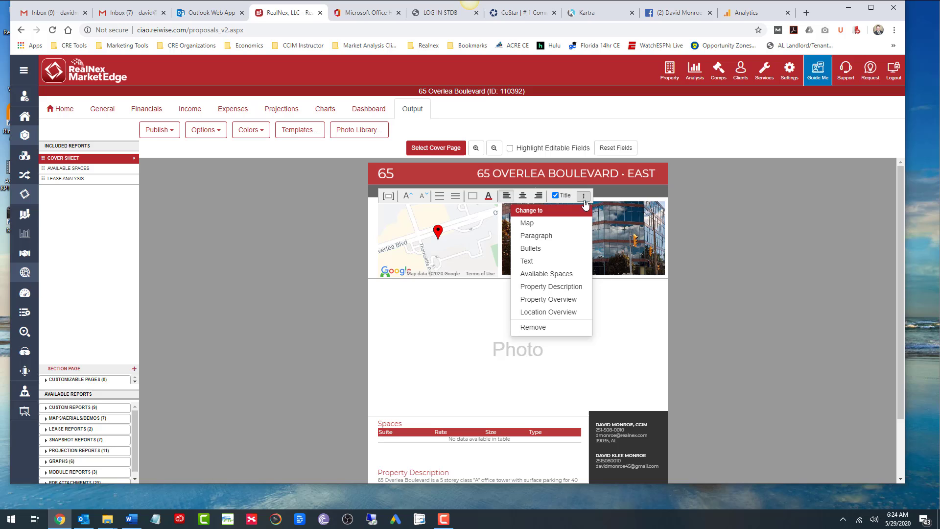
pyautogui.click(551, 288)
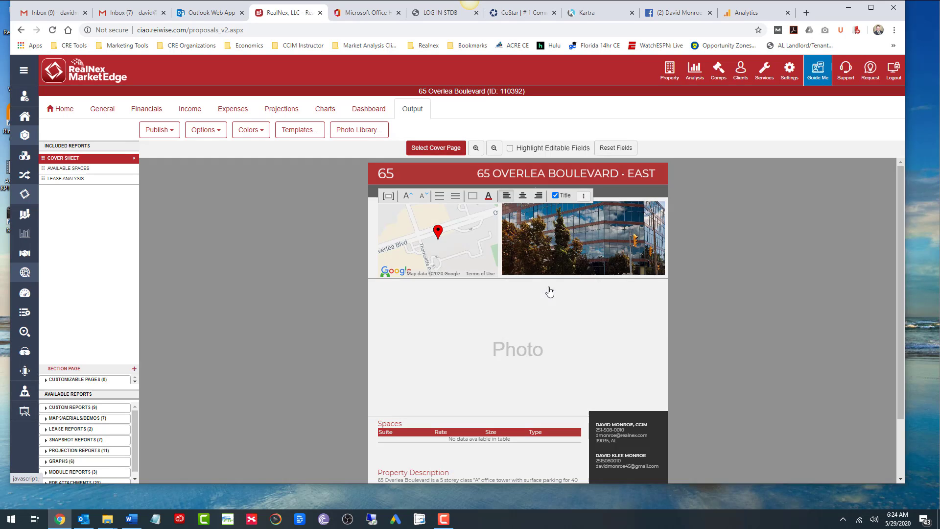
pyautogui.click(649, 340)
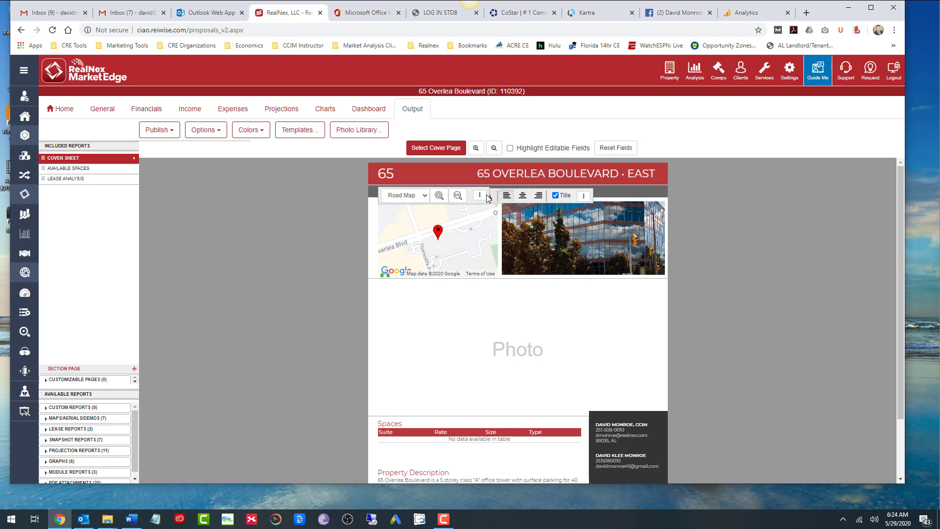
pyautogui.click(480, 196)
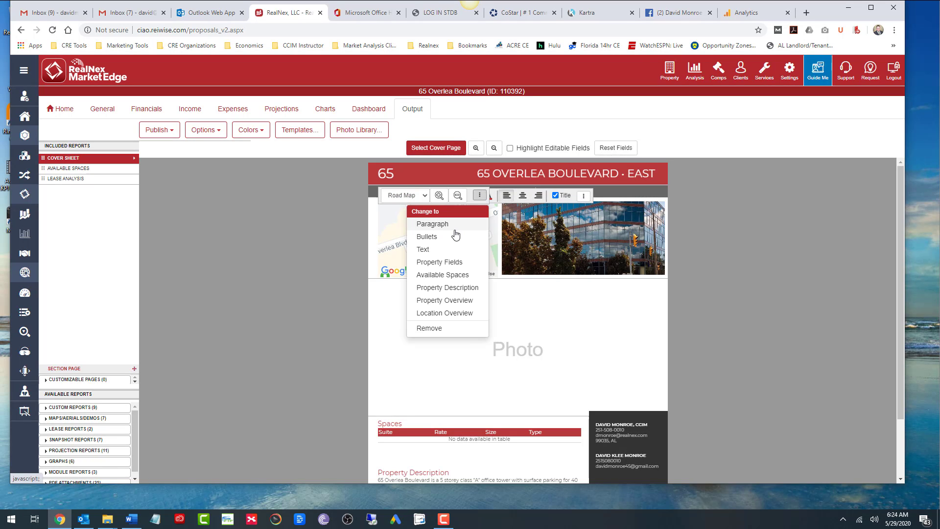
pyautogui.click(441, 288)
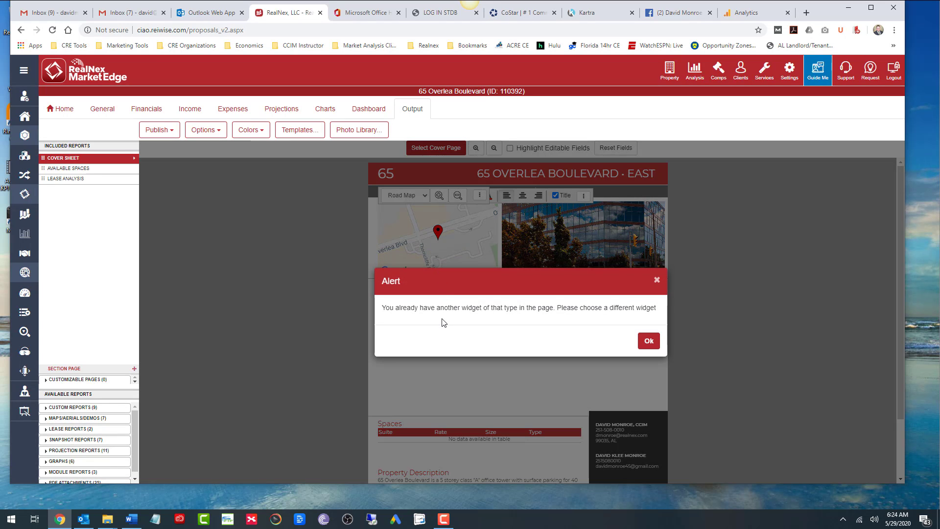
pyautogui.click(646, 341)
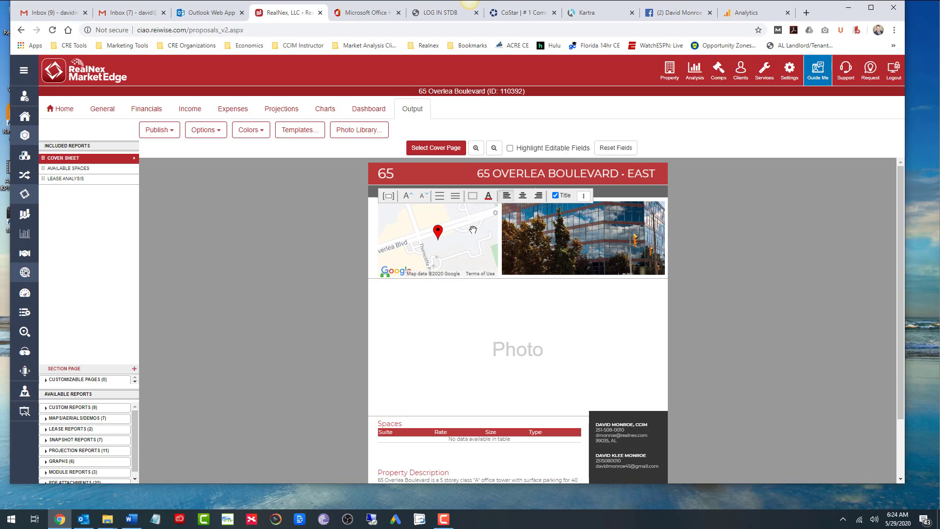
# Try to remove the fields in the section that holds the map
pyautogui.click(583, 196)
pyautogui.click(537, 326)
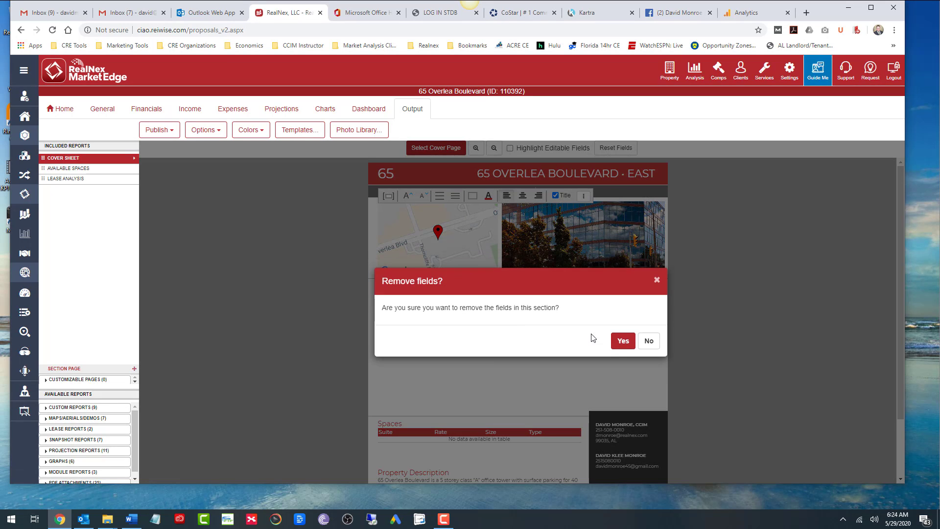
pyautogui.click(624, 326)
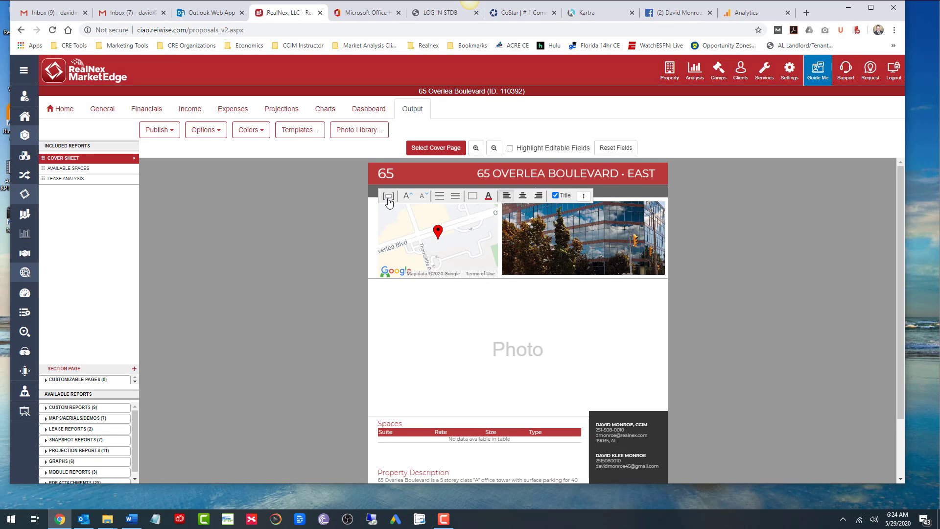
# Remove the map from the section beside the building photo and fill the section with Property Description
pyautogui.click(584, 195)
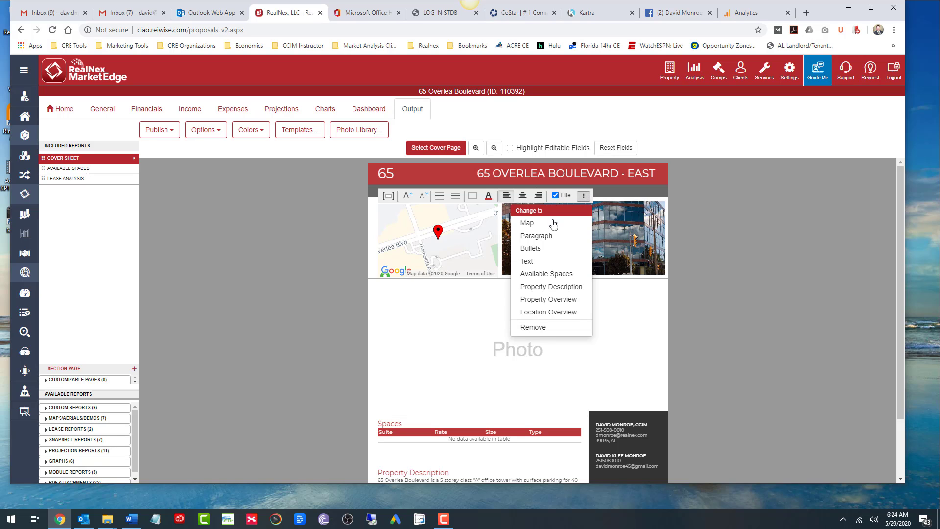
pyautogui.click(436, 240)
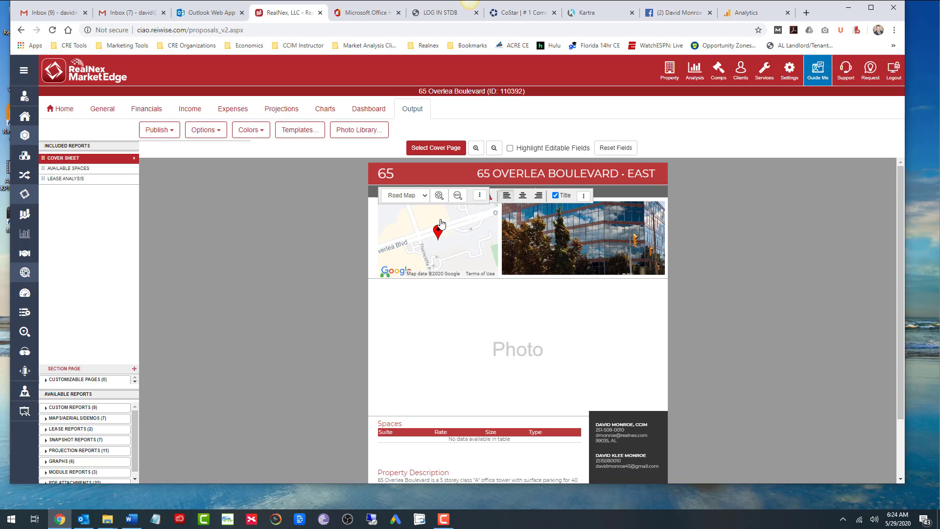
pyautogui.click(479, 195)
pyautogui.click(450, 328)
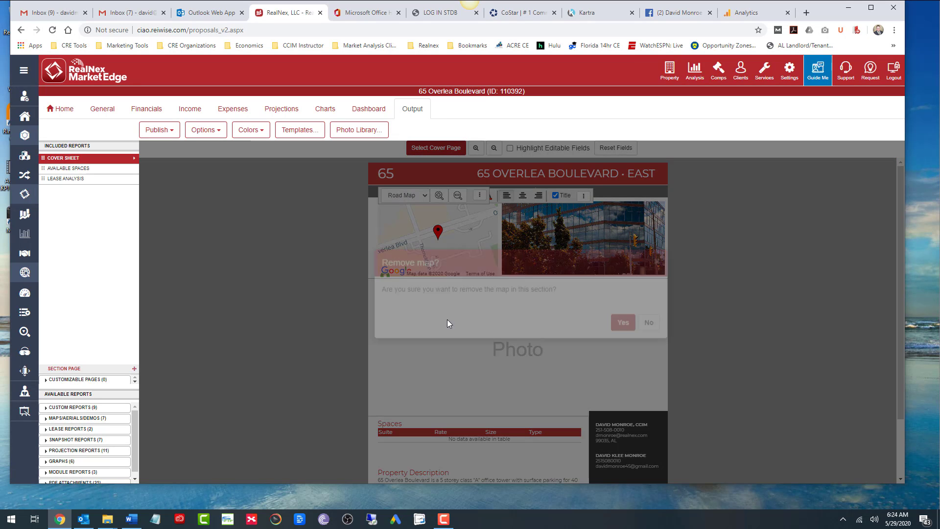
pyautogui.click(621, 338)
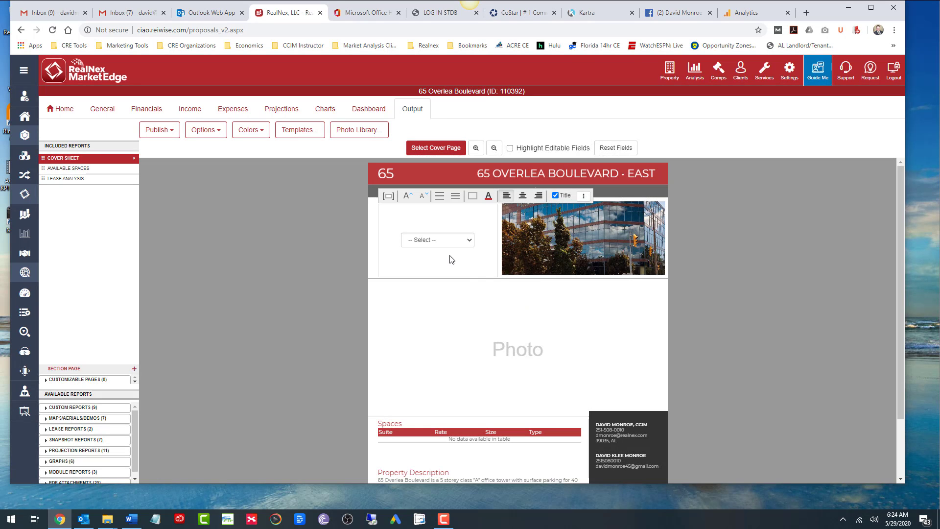
pyautogui.click(466, 244)
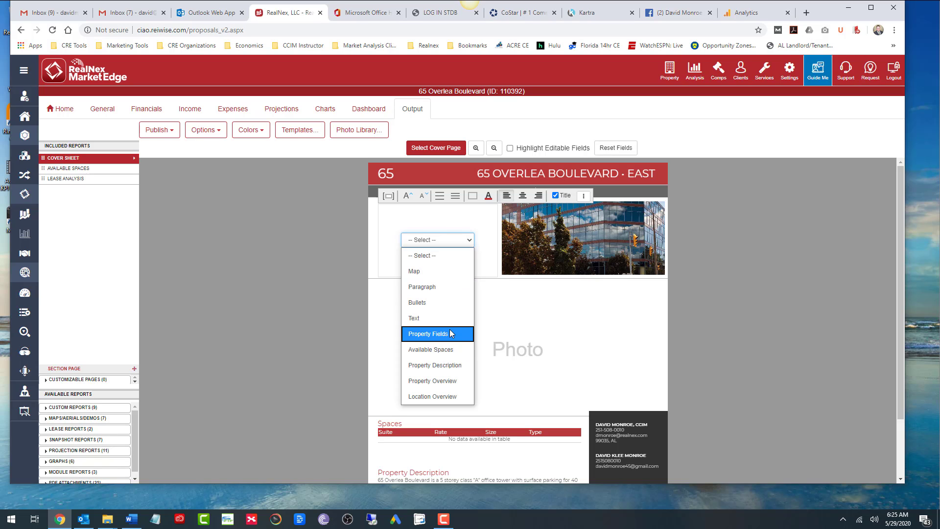
pyautogui.click(442, 364)
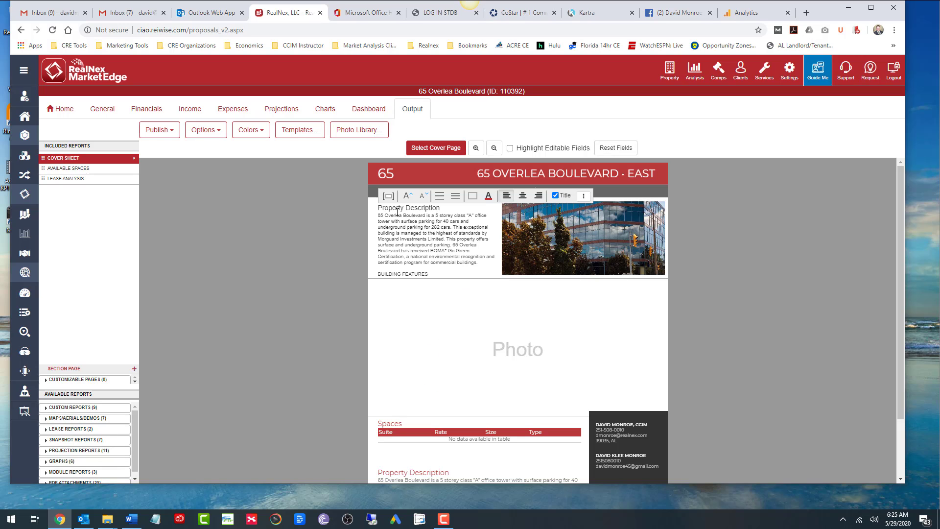
# Remove the Property Description paragraphs beside the building photo and set that section to Bullets
pyautogui.click(438, 239)
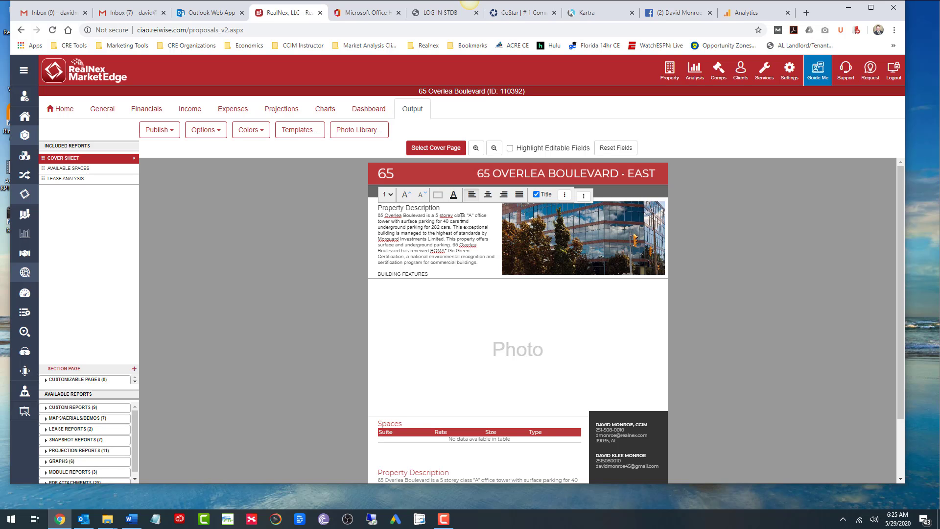
pyautogui.click(565, 194)
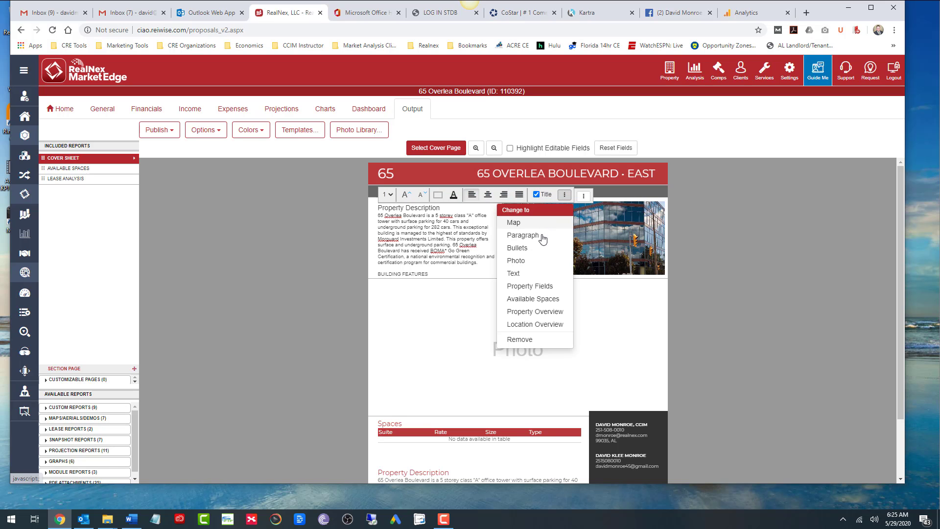
pyautogui.click(522, 346)
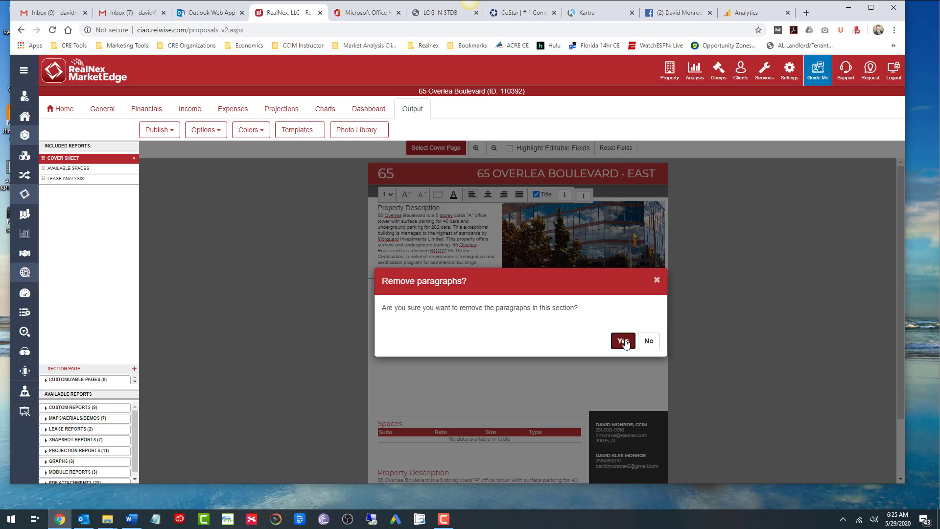
pyautogui.click(623, 338)
pyautogui.click(438, 243)
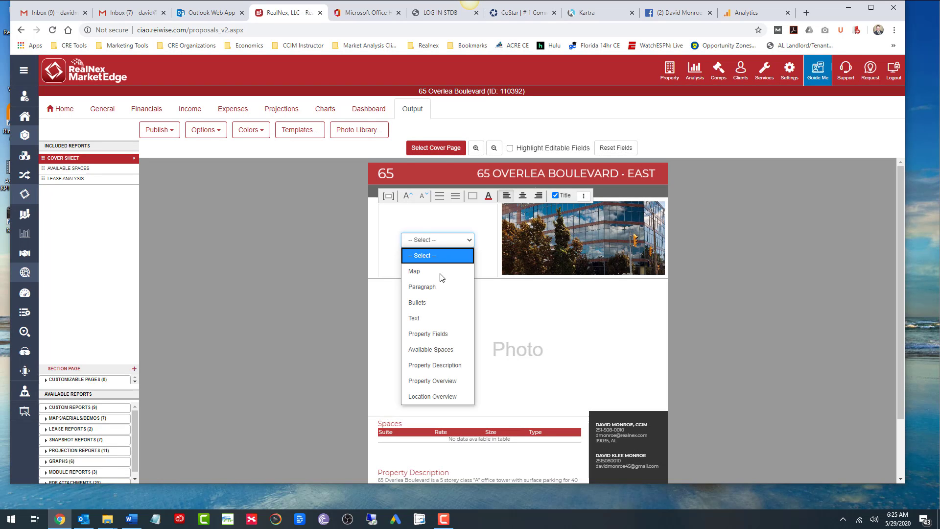
pyautogui.click(433, 301)
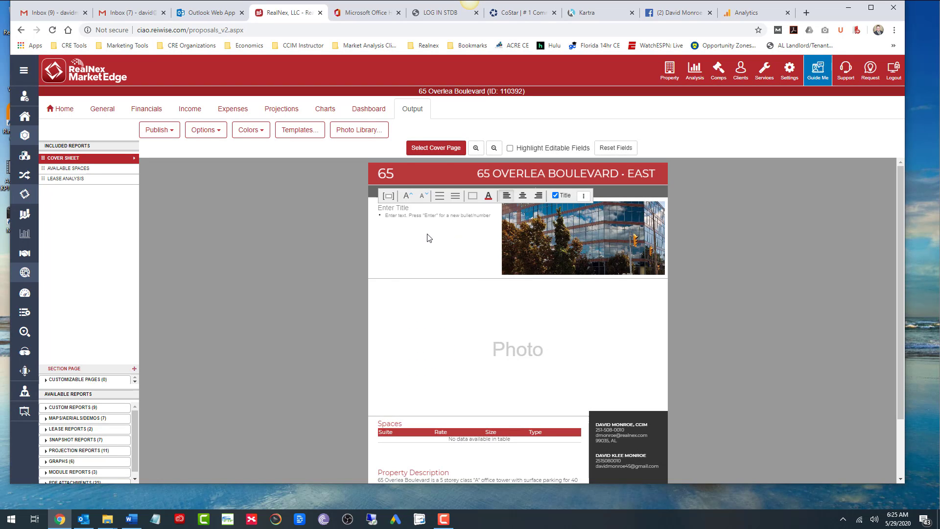
pyautogui.click(543, 342)
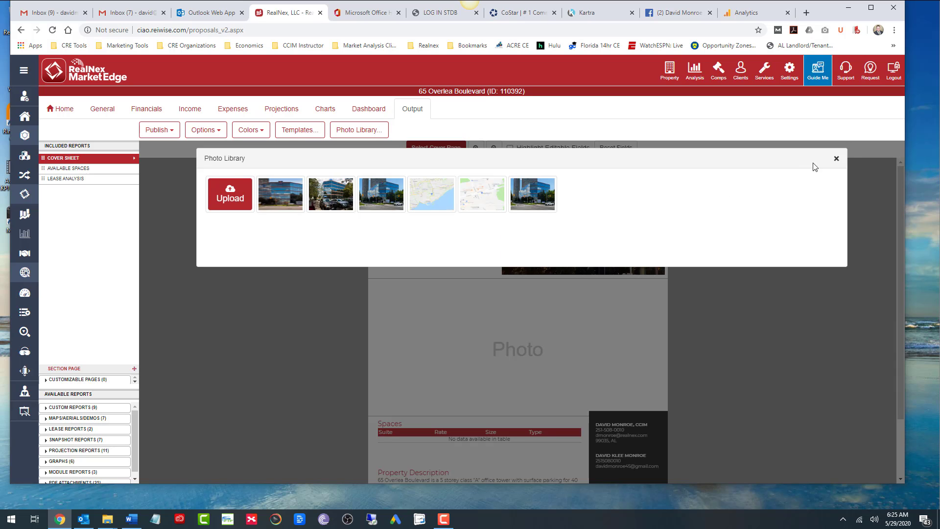
pyautogui.click(836, 160)
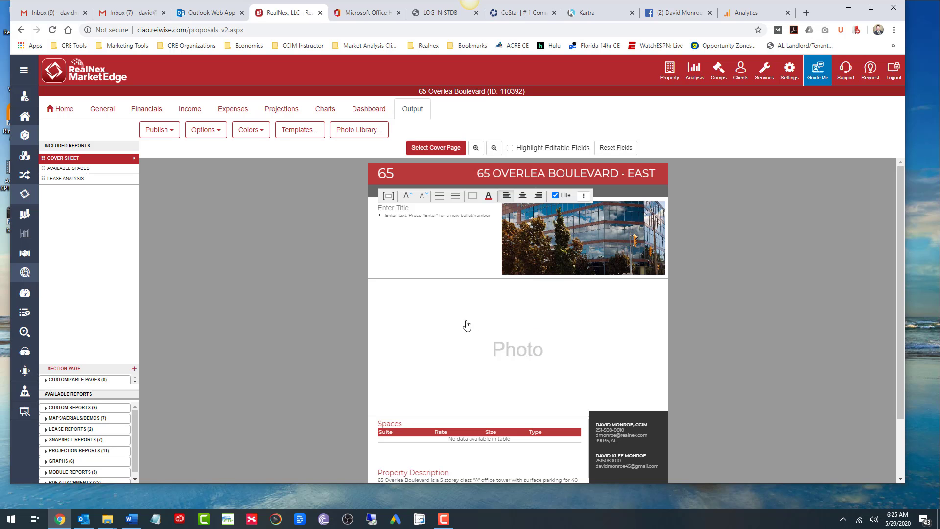
pyautogui.scroll(2, 531, 300)
# Try to change the building photo's section to Bullets and to remove the section's fields
pyautogui.click(554, 234)
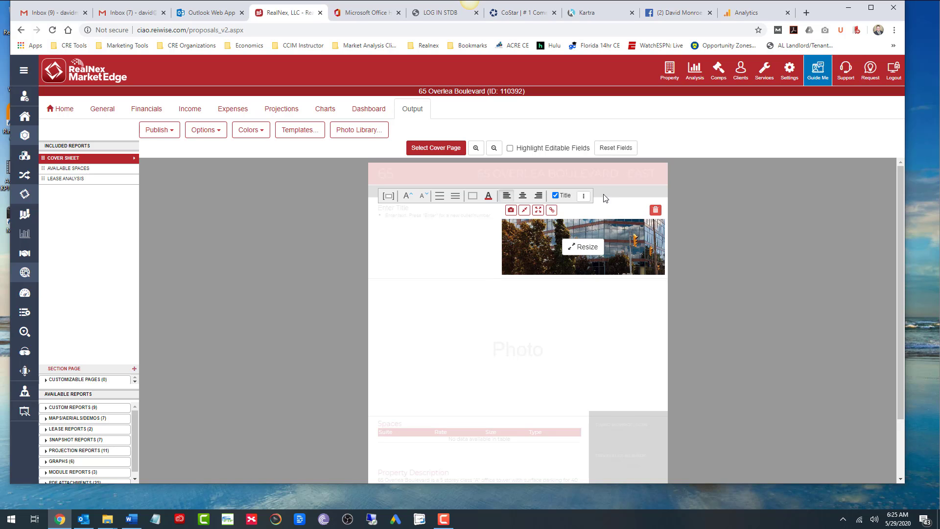
pyautogui.click(584, 196)
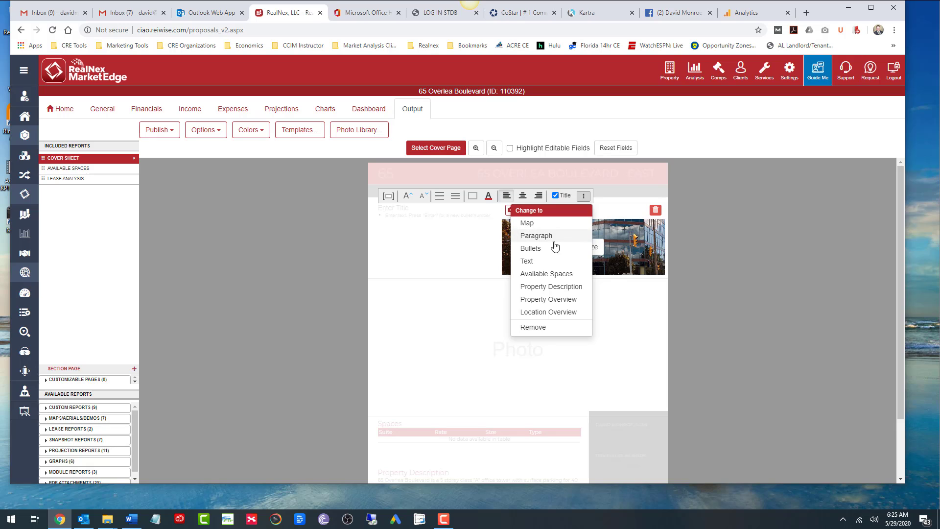
pyautogui.click(523, 250)
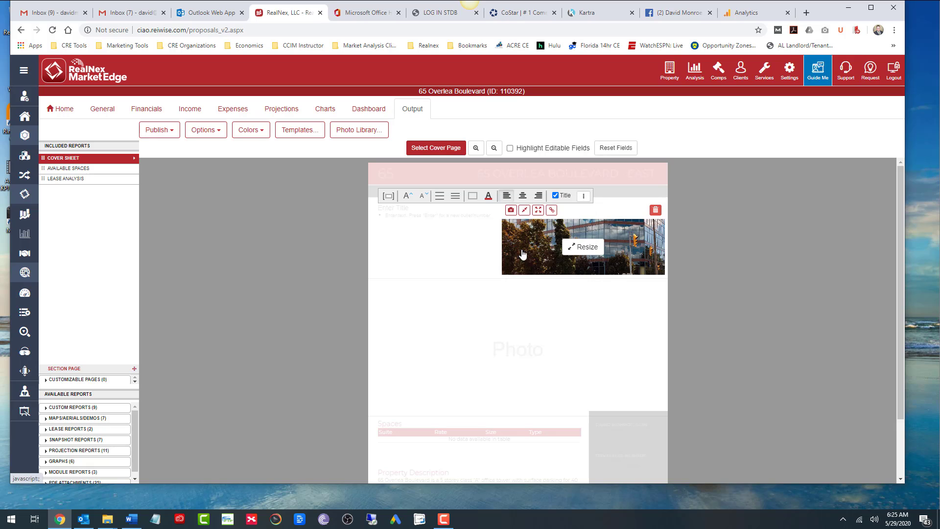
pyautogui.click(584, 196)
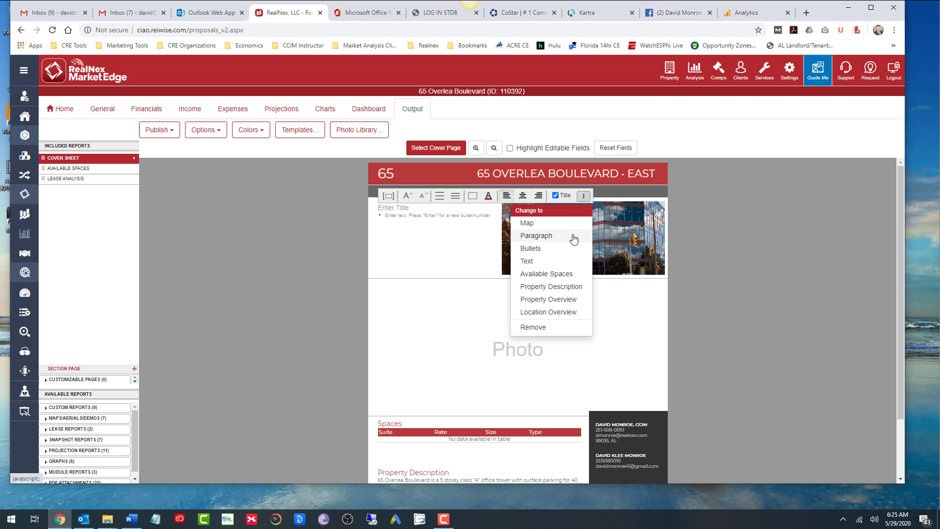
pyautogui.click(530, 326)
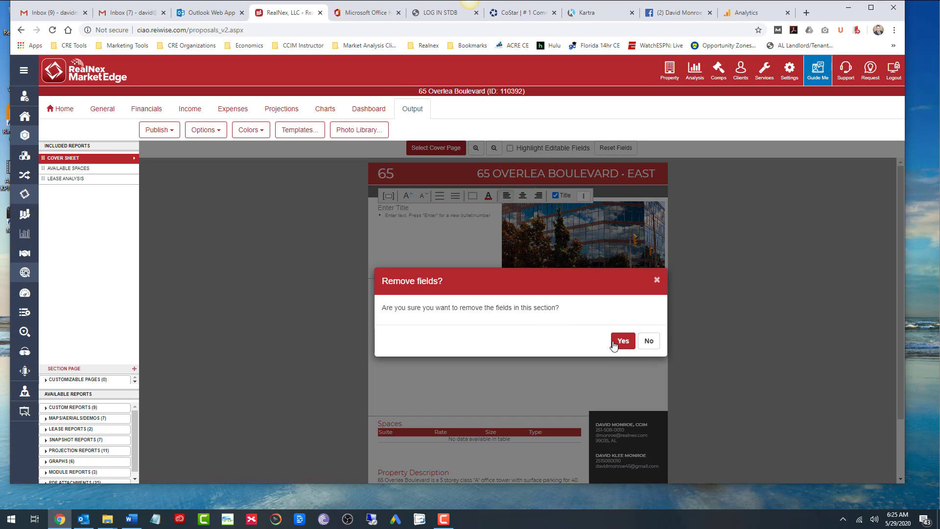
pyautogui.click(620, 330)
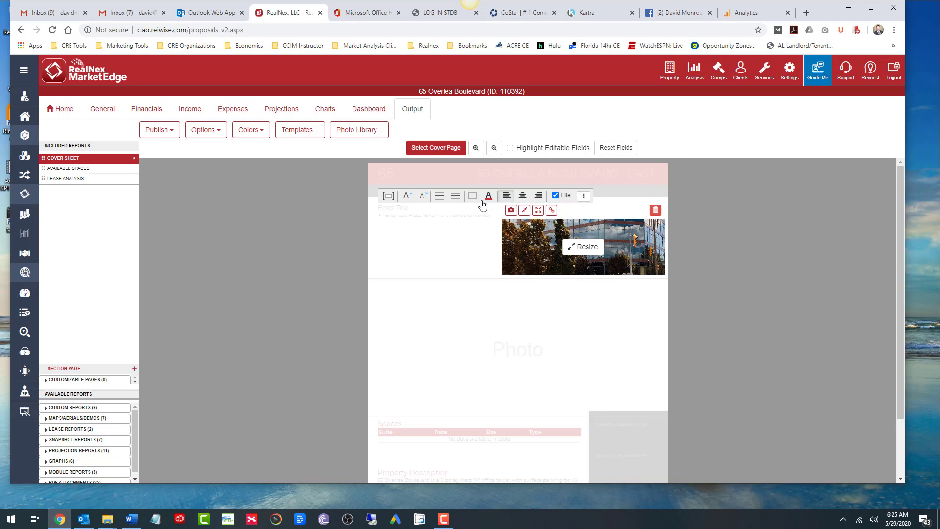
# Delete the building photo from the cover sheet, leaving its photo area without a replacement image
pyautogui.click(655, 211)
pyautogui.click(575, 242)
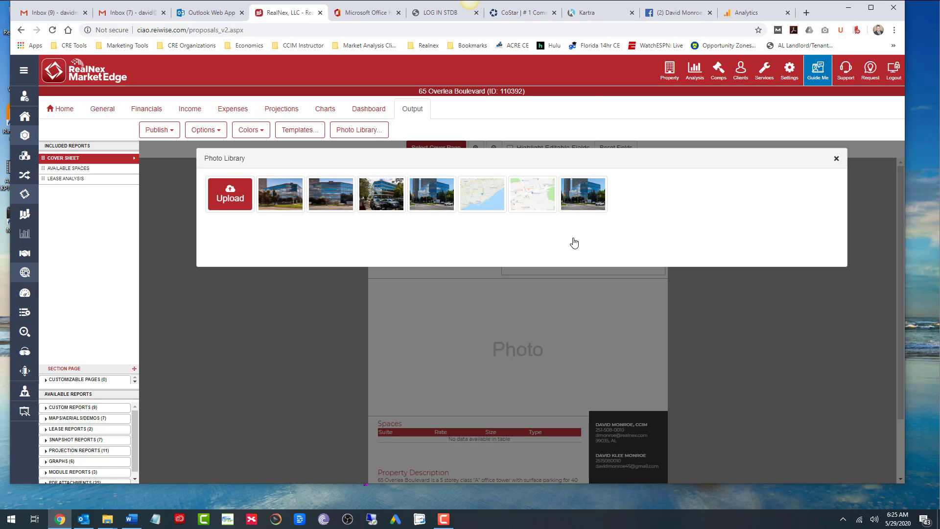
pyautogui.click(836, 160)
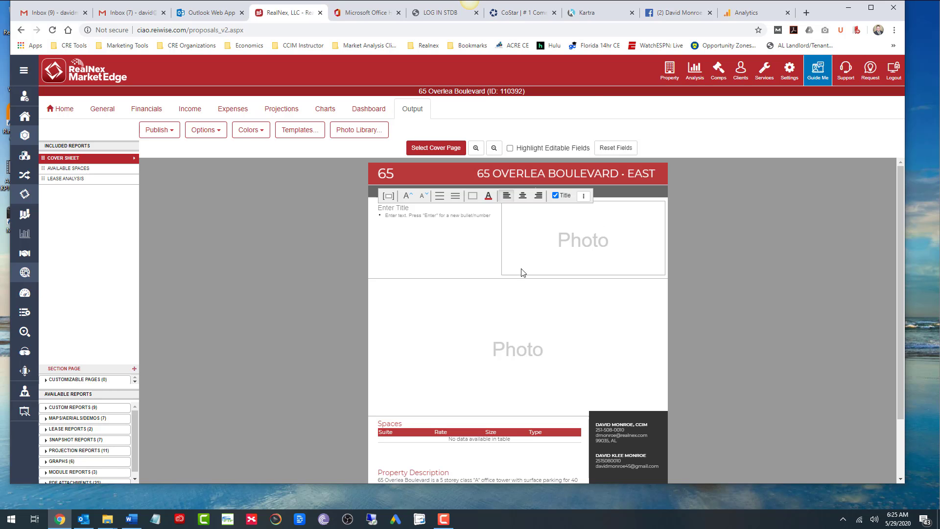
# Examine the cover sheet's lower sections and show the formatting options of the Spaces table
pyautogui.scroll(-1, 509, 345)
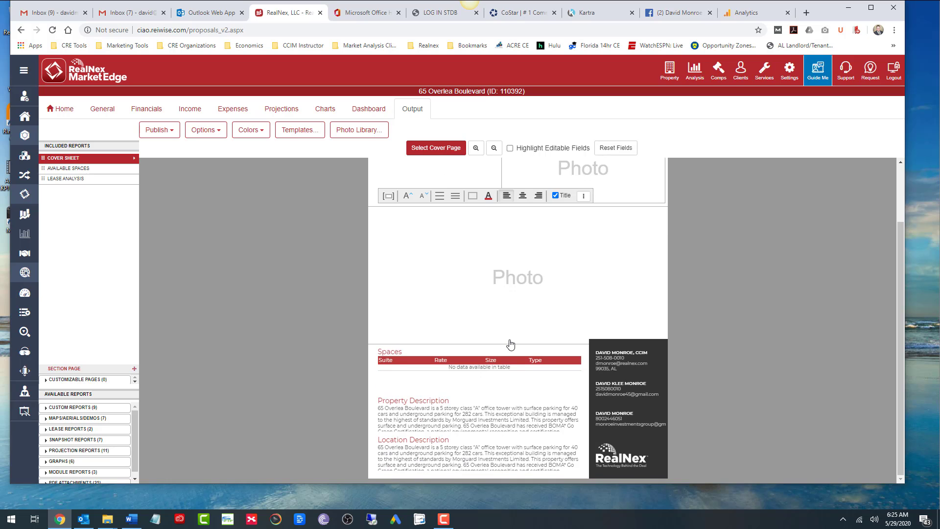
pyautogui.scroll(2, 528, 330)
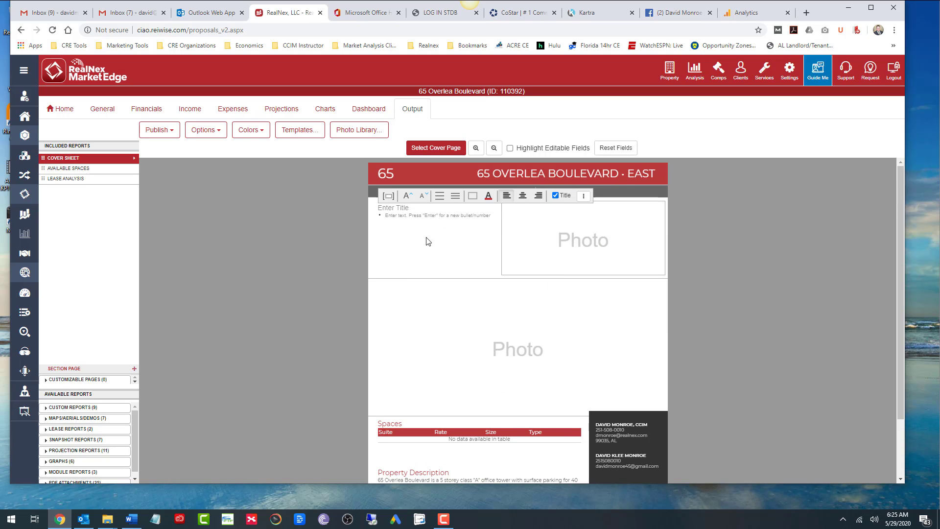
pyautogui.scroll(-2, 519, 386)
pyautogui.scroll(2, 467, 404)
pyautogui.scroll(-2, 466, 403)
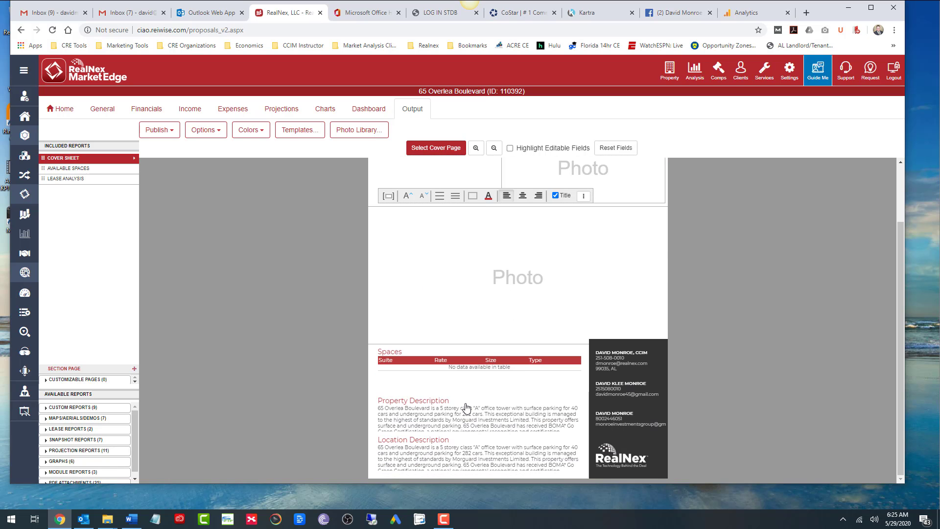
pyautogui.click(394, 352)
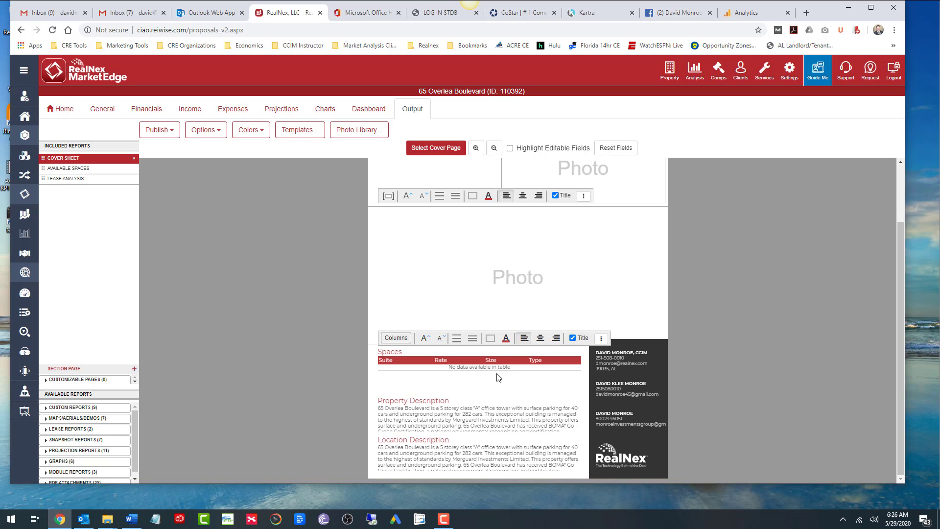
# Preview the 1 Photo - Highlights - Cityscape layout, but apply the For Lease - Photo - Map - Highlights cover page layout
pyautogui.scroll(2, 498, 377)
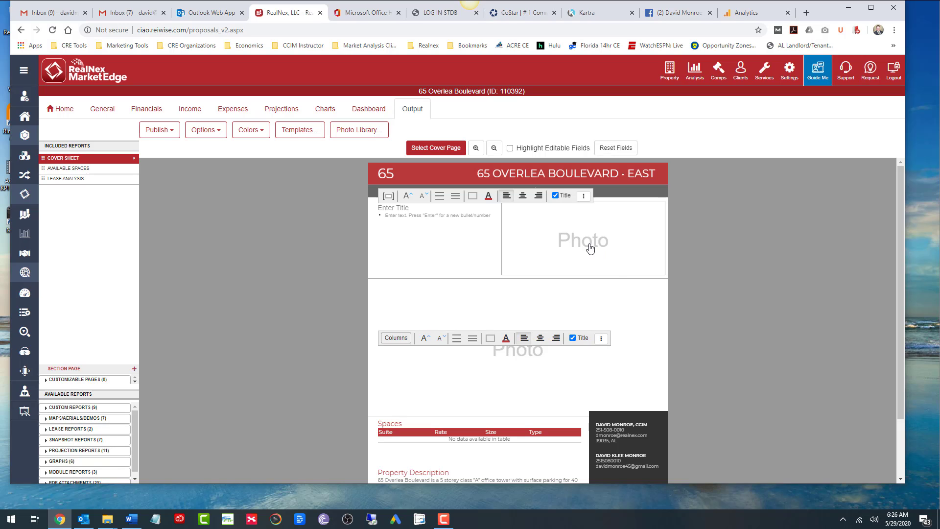
pyautogui.click(446, 147)
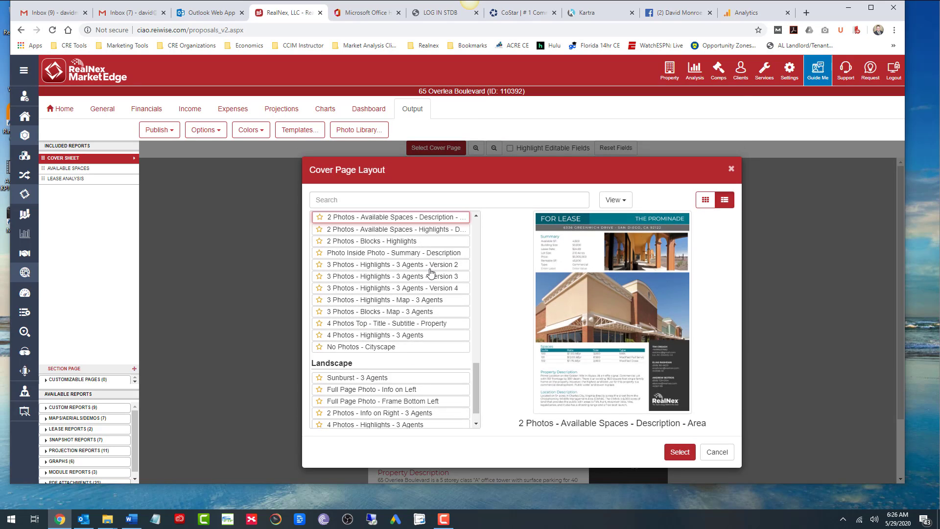
pyautogui.scroll(3, 405, 311)
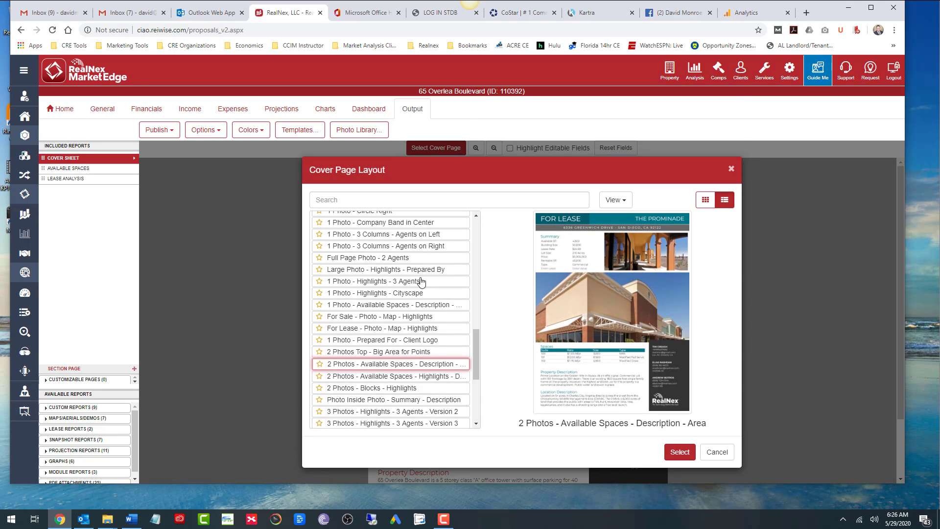
pyautogui.click(387, 294)
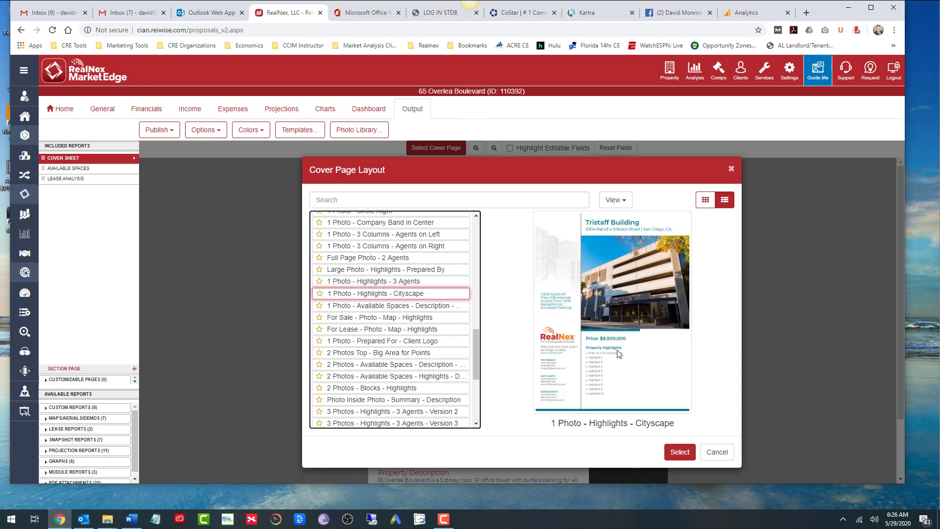
pyautogui.click(373, 330)
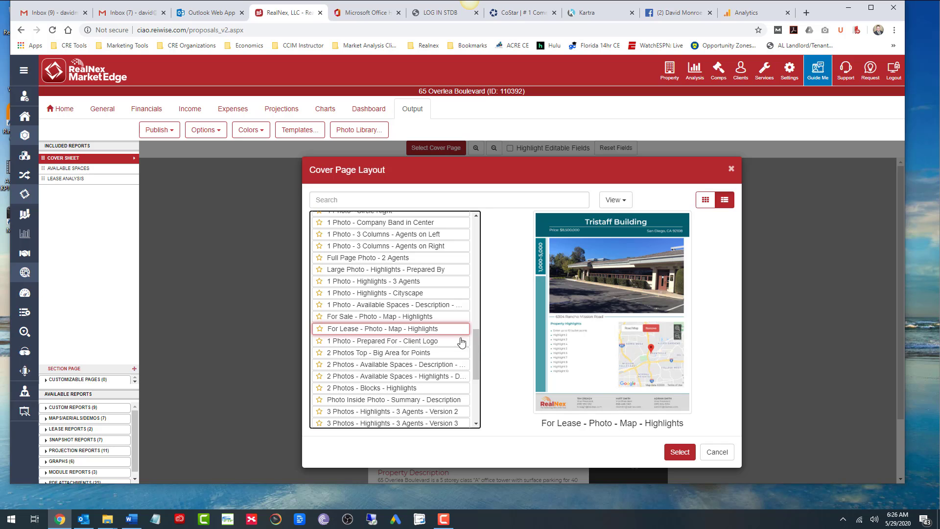
pyautogui.click(685, 452)
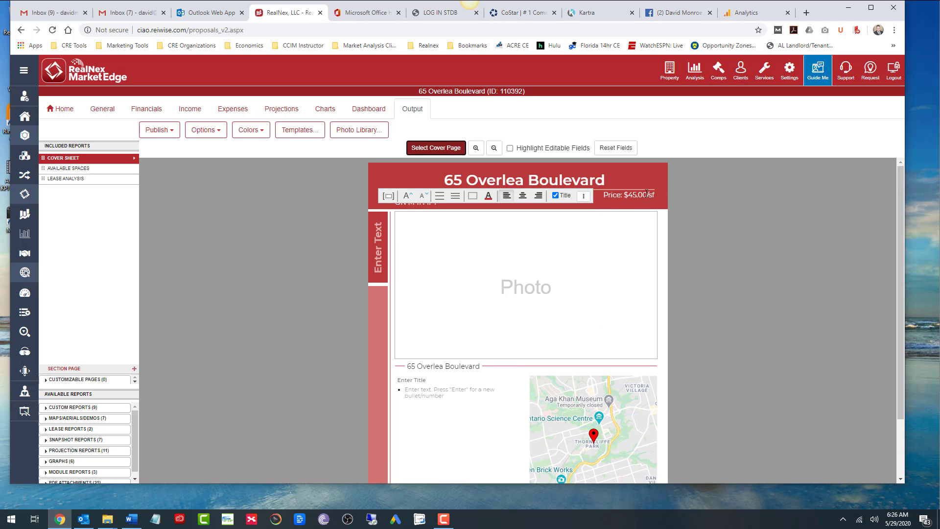
# Examine the new cover layout, including the photo choices for its empty photo area and the formatting options of its title
pyautogui.click(571, 246)
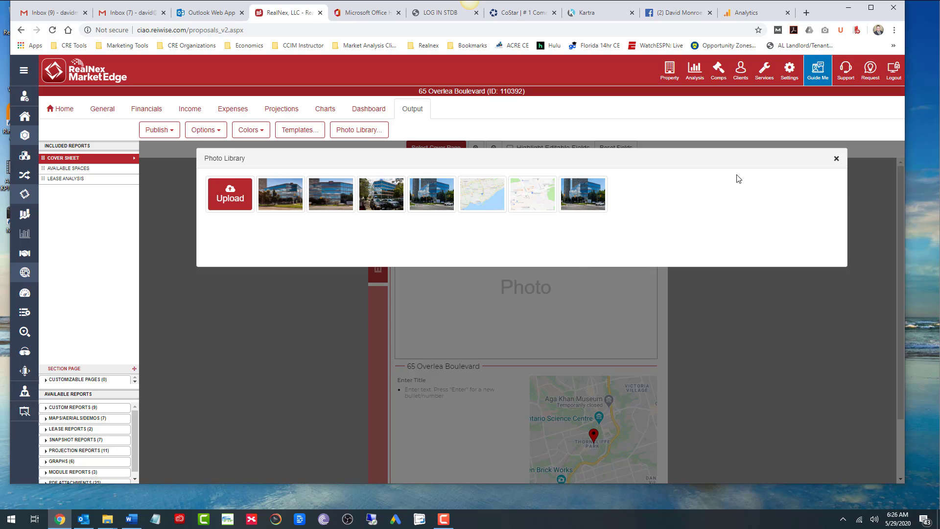
pyautogui.click(836, 159)
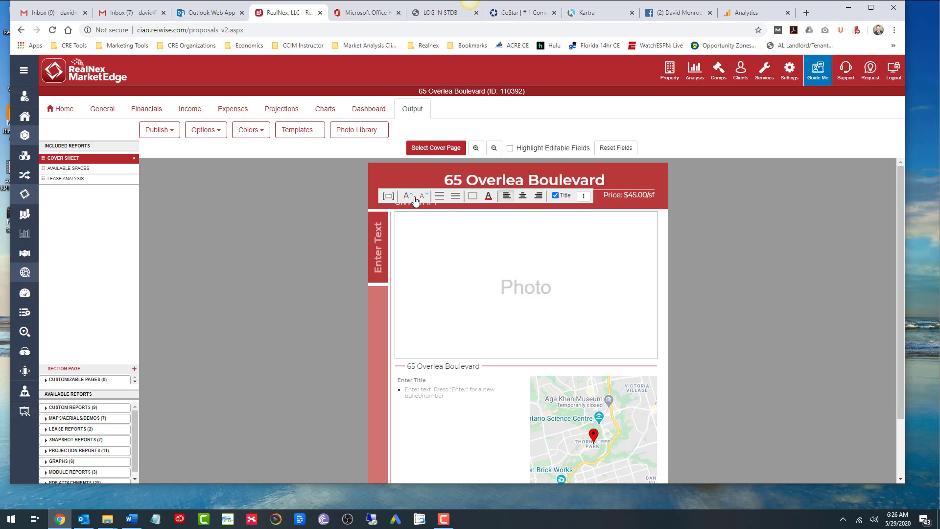
pyautogui.click(411, 179)
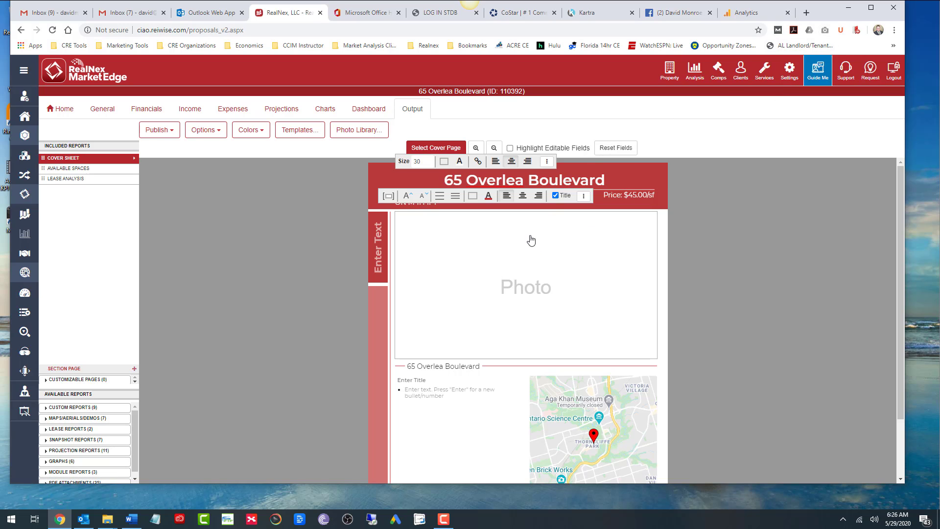
pyautogui.scroll(-2, 525, 310)
pyautogui.scroll(2, 524, 311)
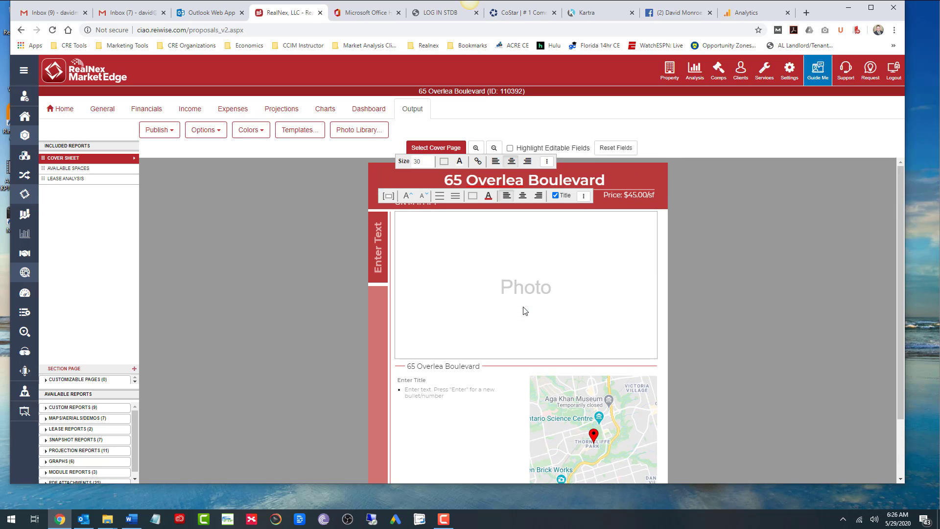